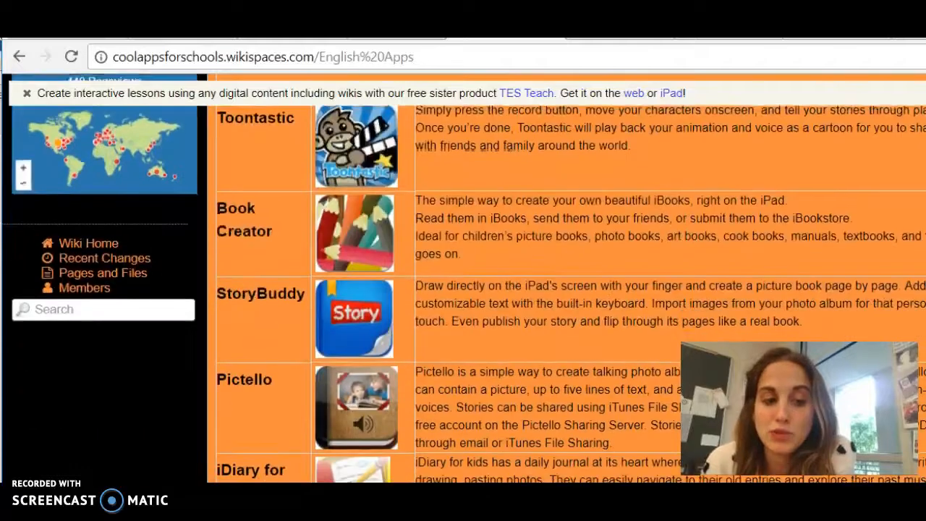
# Review the English apps list on the wiki and switch to the Scoop.it page Web 2.0 Tools for English Teachers.
pyautogui.scroll(-2, 463, 278)
pyautogui.scroll(-1, 463, 278)
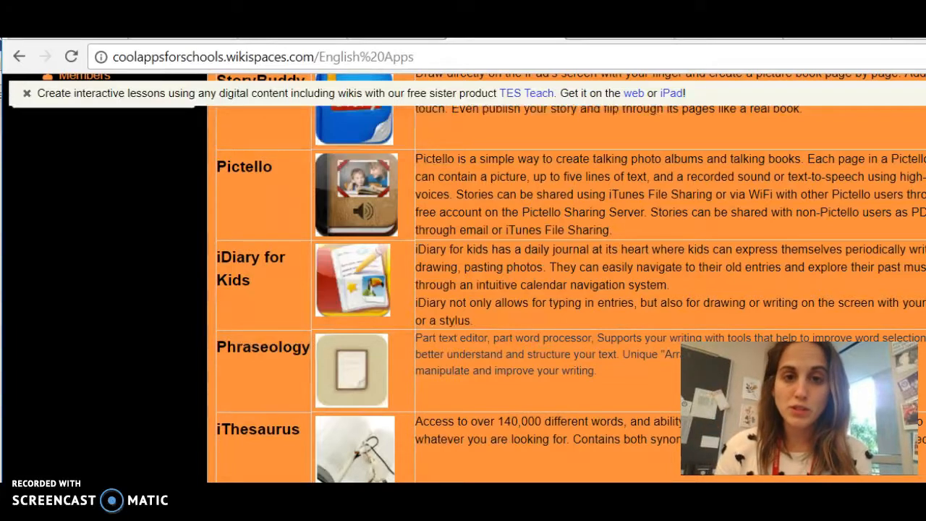
pyautogui.click(700, 36)
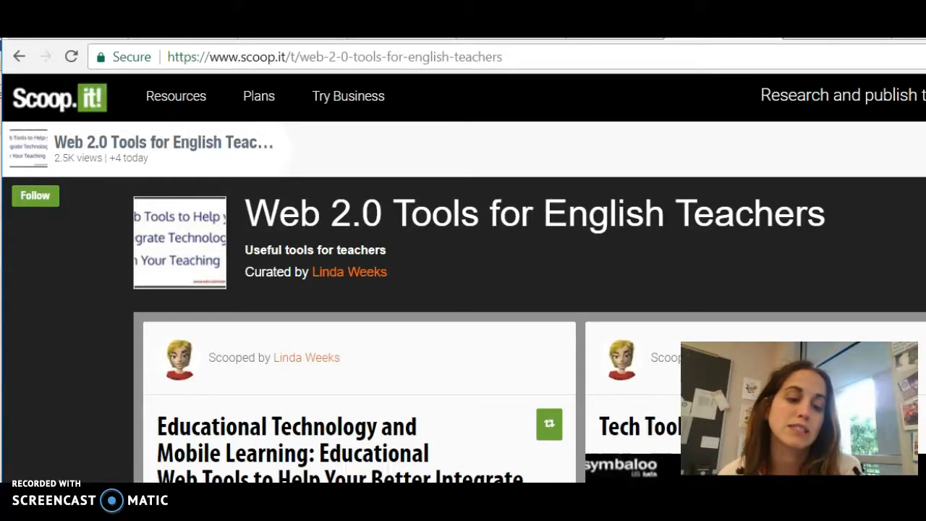
# Look through the curated Web 2.0 tools for English teachers and open the Mind42.com collaborative mind mapping entry.
pyautogui.scroll(-9, 439, 383)
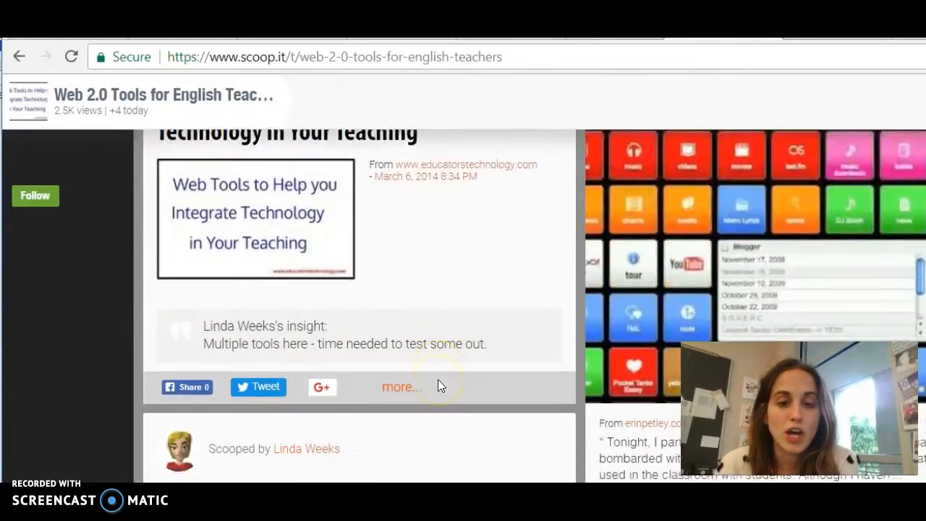
pyautogui.scroll(-10, 439, 383)
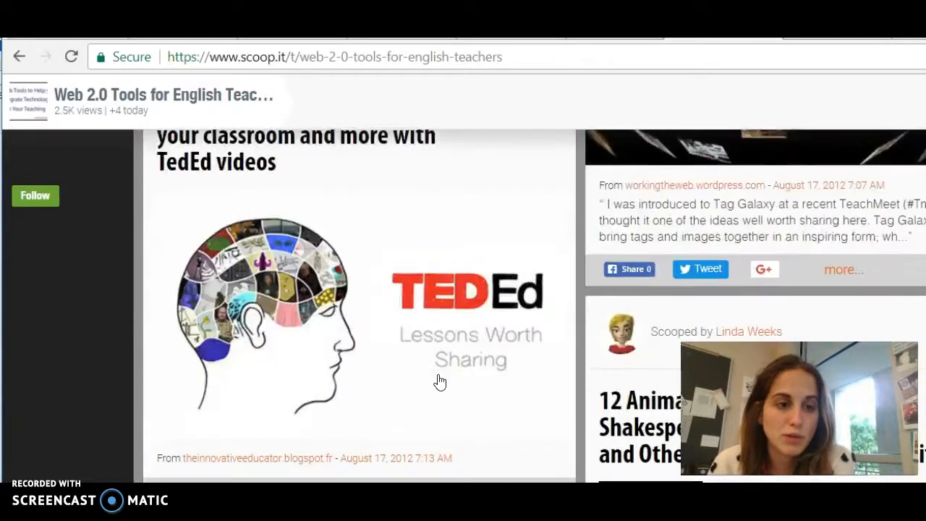
pyautogui.scroll(-1, 439, 381)
pyautogui.scroll(20, 439, 381)
pyautogui.scroll(-8, 439, 381)
pyautogui.scroll(8, 439, 381)
pyautogui.scroll(-11, 437, 379)
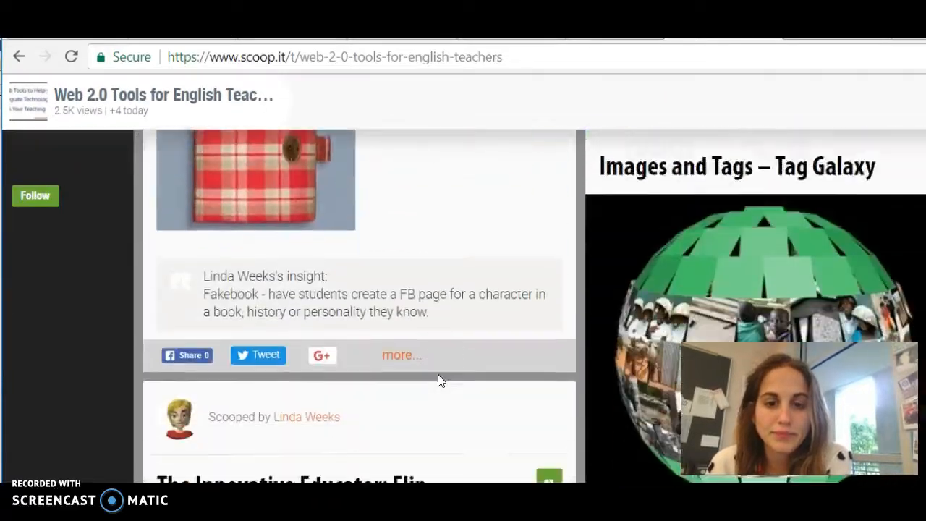
pyautogui.scroll(-6, 438, 377)
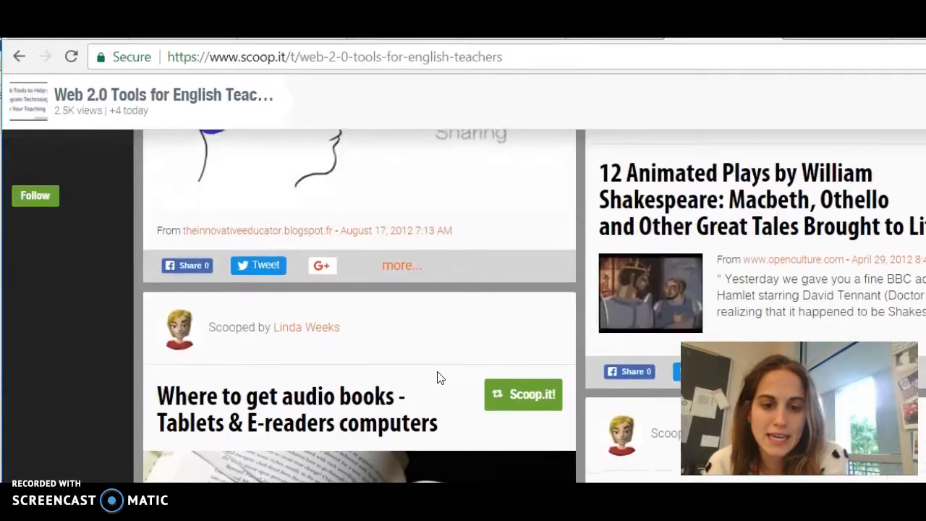
pyautogui.scroll(-10, 438, 377)
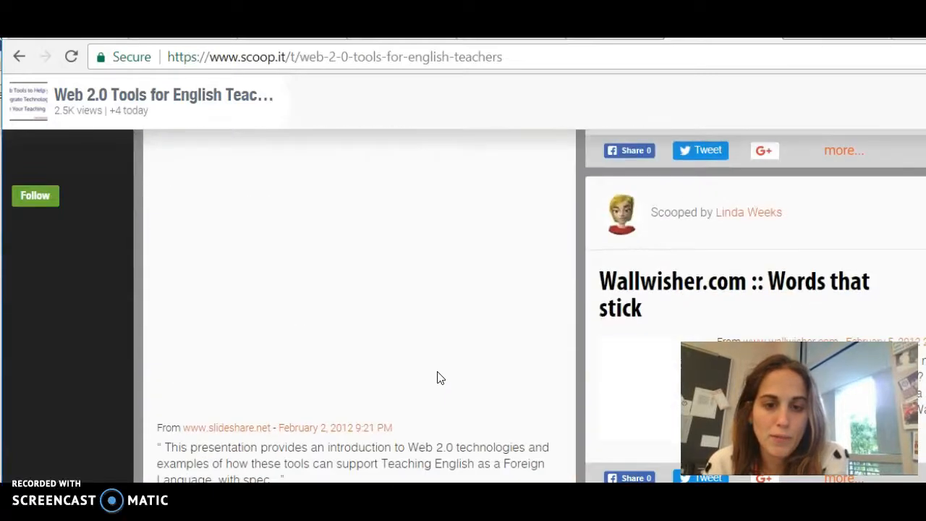
pyautogui.scroll(-7, 439, 377)
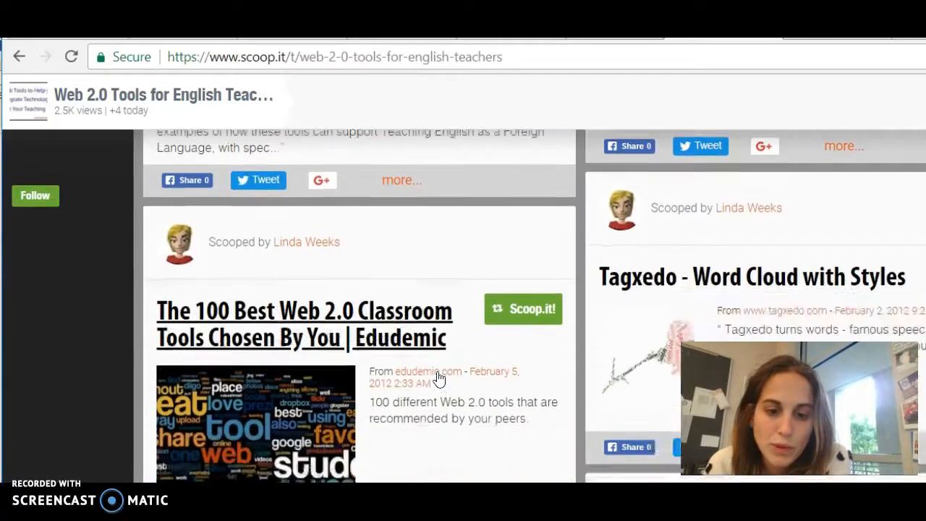
pyautogui.scroll(-1, 437, 376)
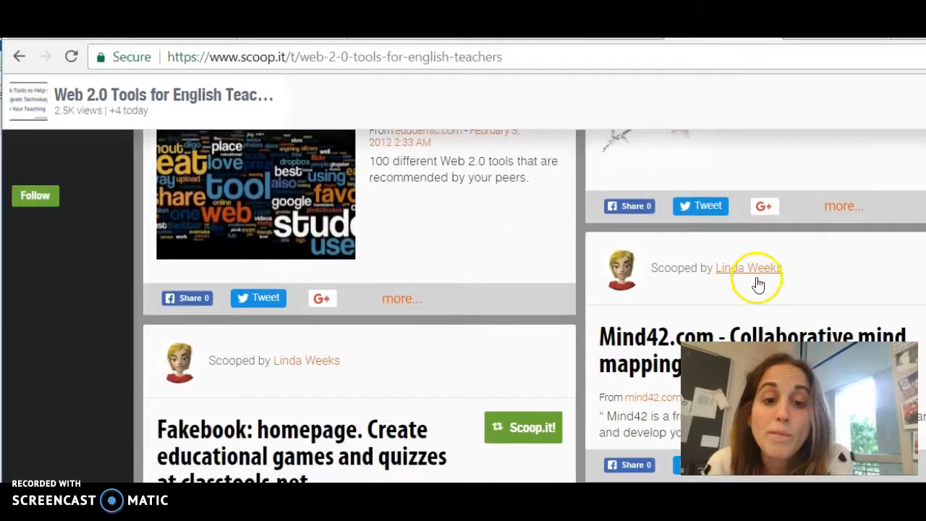
pyautogui.click(655, 338)
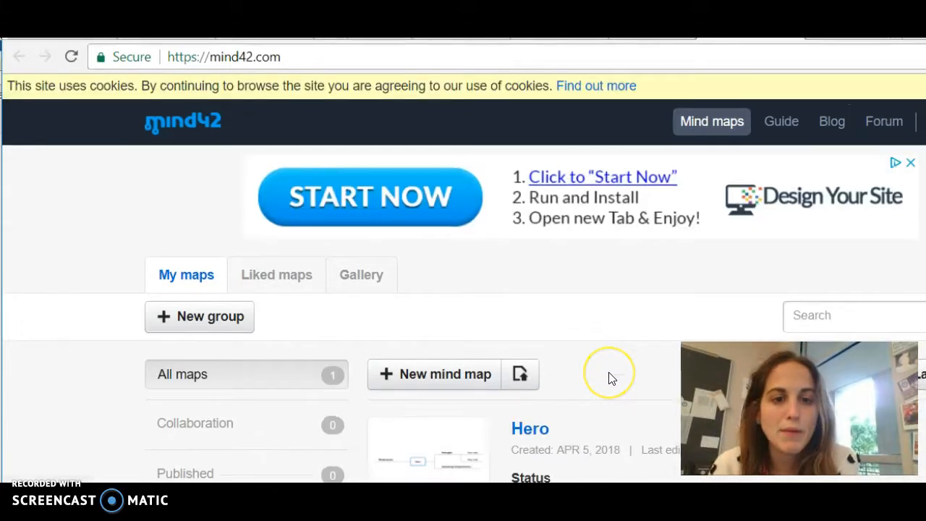
# Create a new mind map named Vigilance.
pyautogui.scroll(-2, 611, 378)
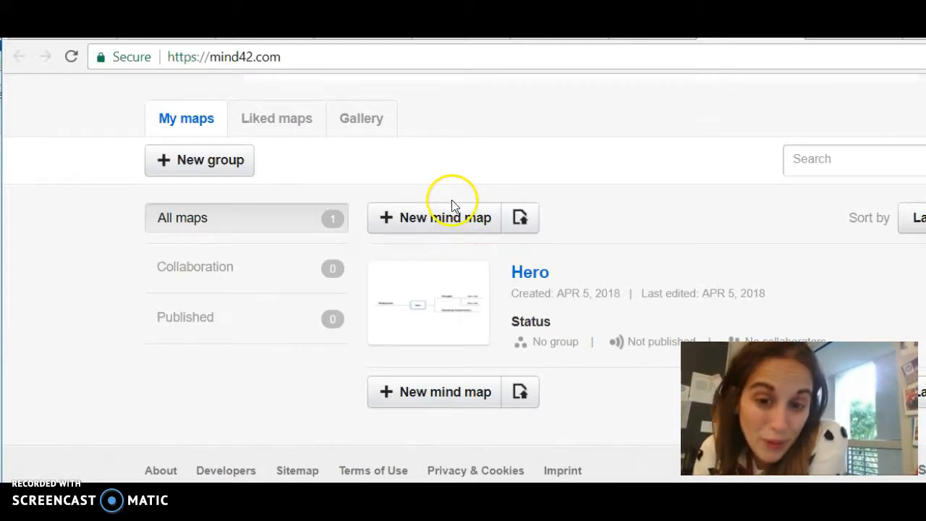
pyautogui.click(428, 218)
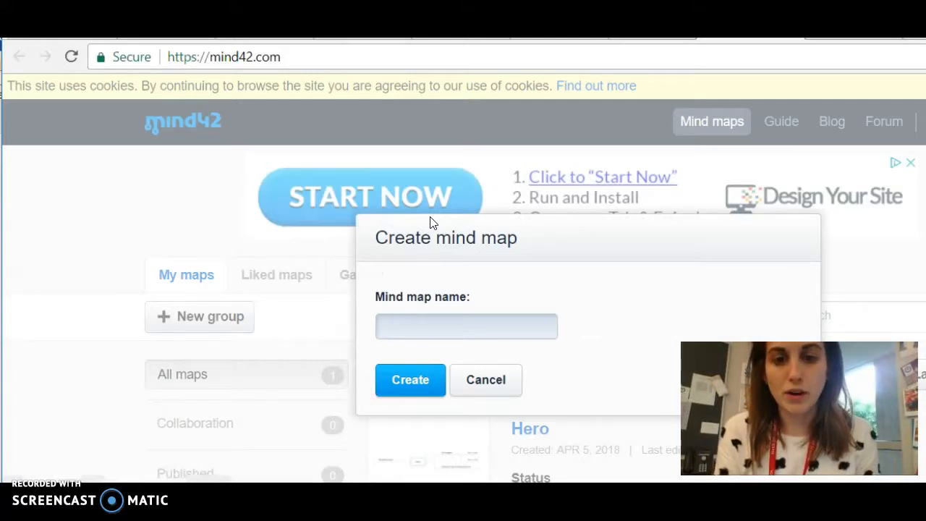
pyautogui.write('Vigilance')
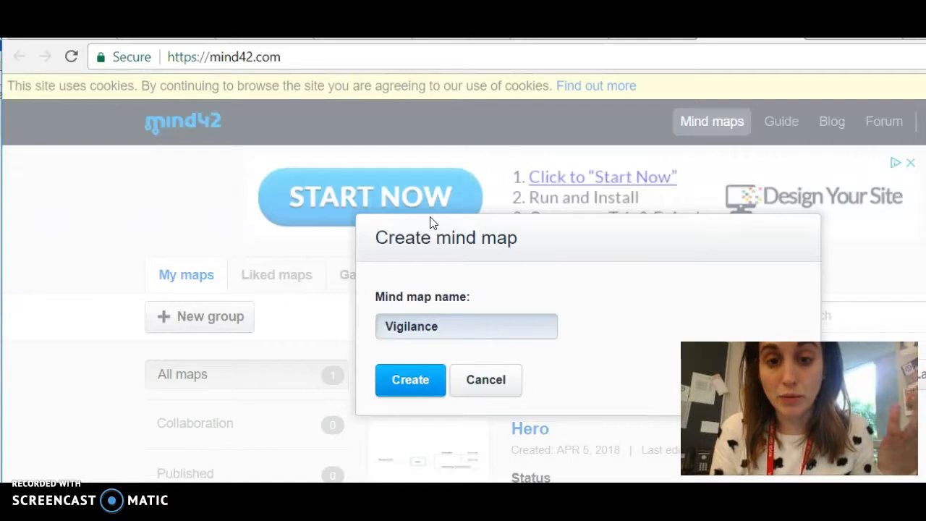
pyautogui.click(405, 382)
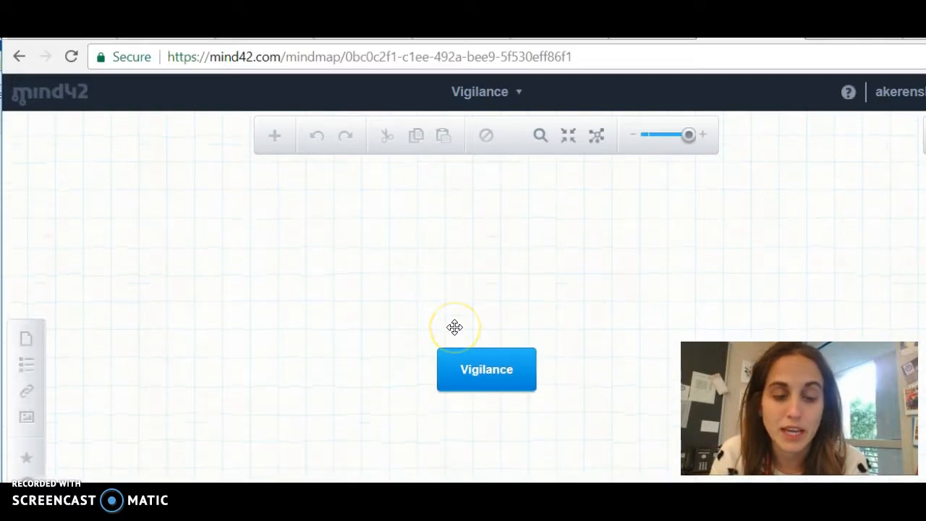
# Add a node to the central Vigilance node, consult its Merriam-Webster thesaurus synonyms, and label the node "Alert".
pyautogui.click(485, 372)
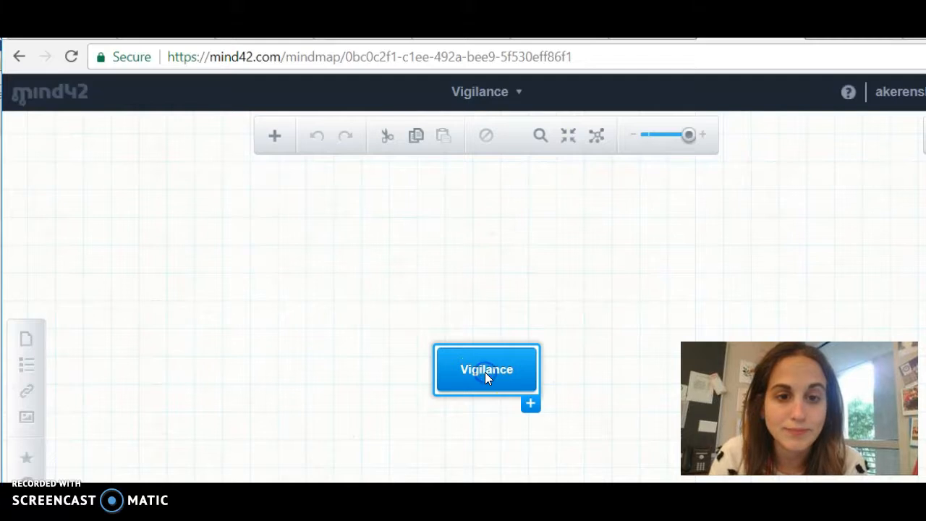
pyautogui.click(529, 405)
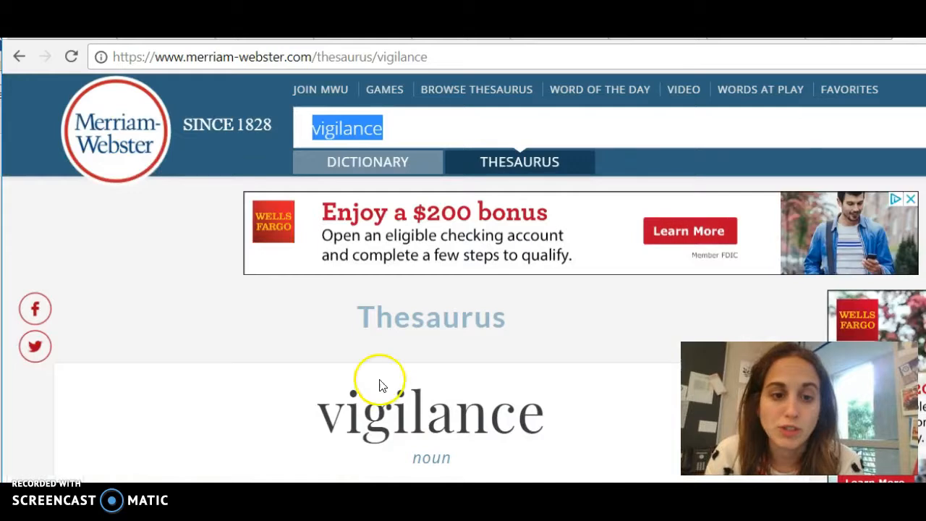
pyautogui.scroll(-3, 366, 389)
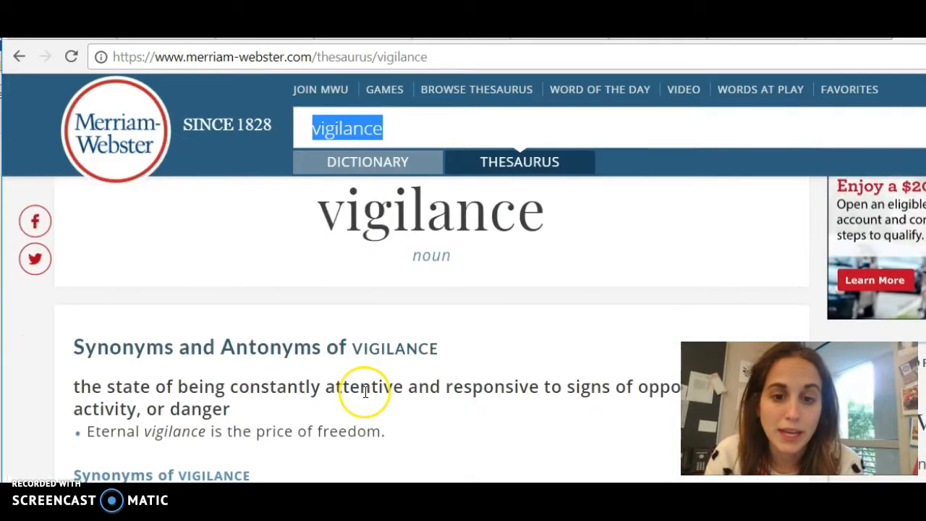
pyautogui.scroll(-3, 366, 392)
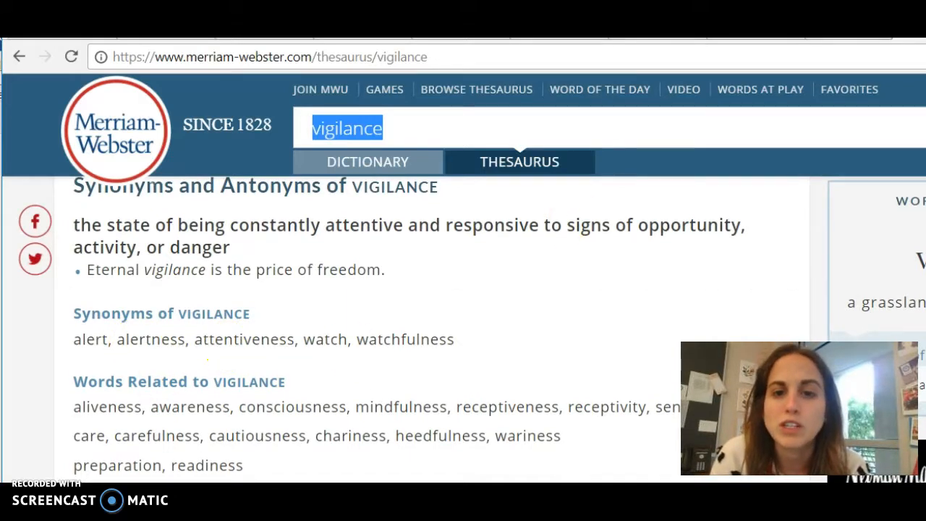
pyautogui.click(847, 34)
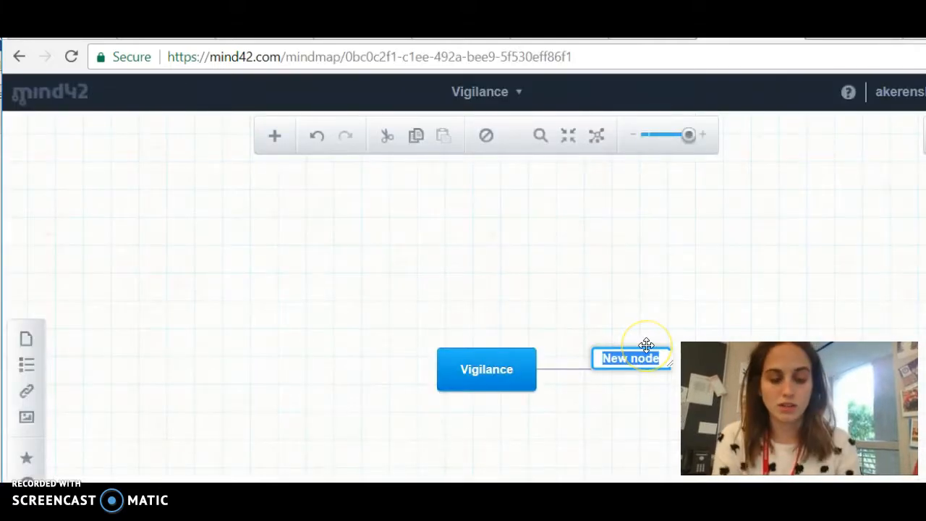
pyautogui.write('Alert')
# Add a second node labelled "Watchfulness" to the central Vigilance node.
pyautogui.click(515, 379)
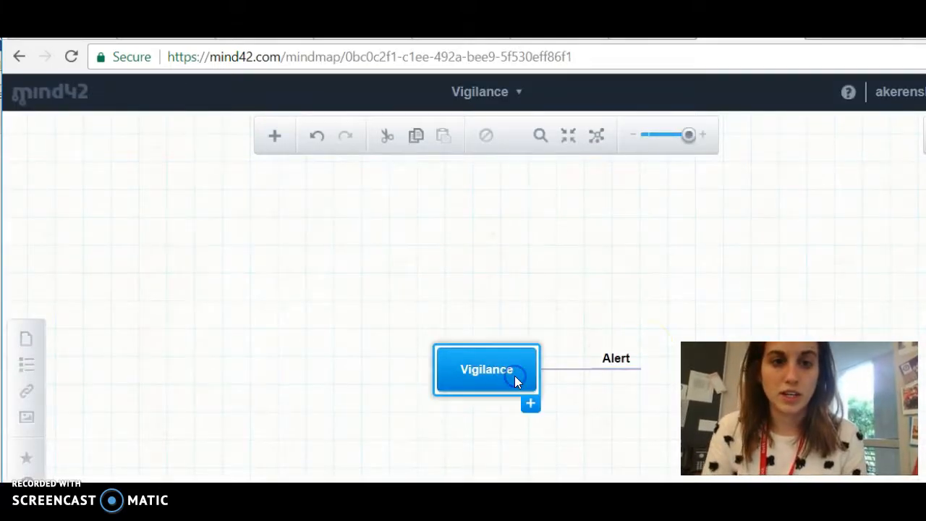
pyautogui.click(529, 404)
pyautogui.write('Wa')
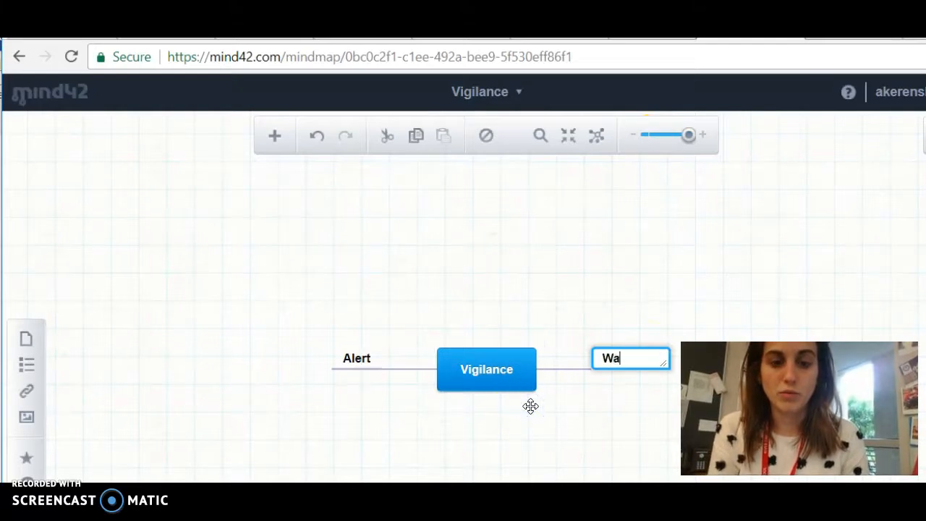
pyautogui.write('tchfulness')
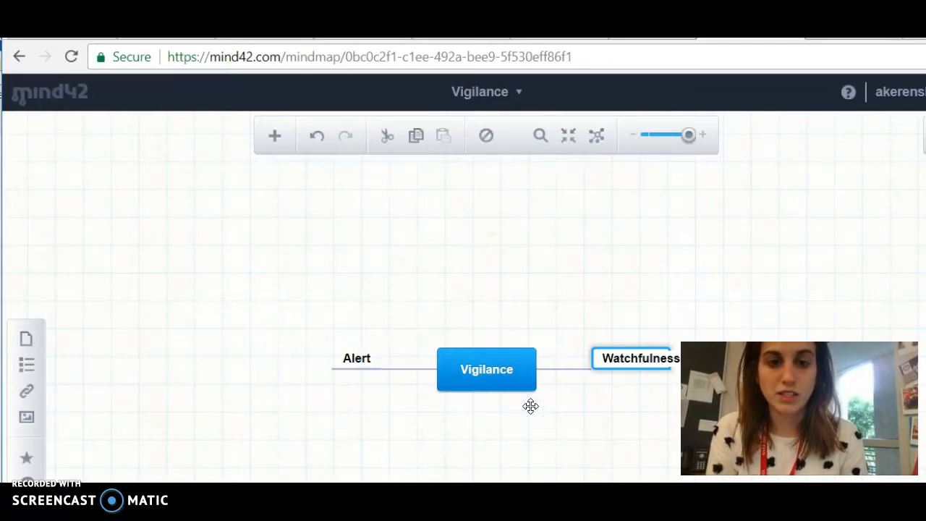
pyautogui.click(526, 393)
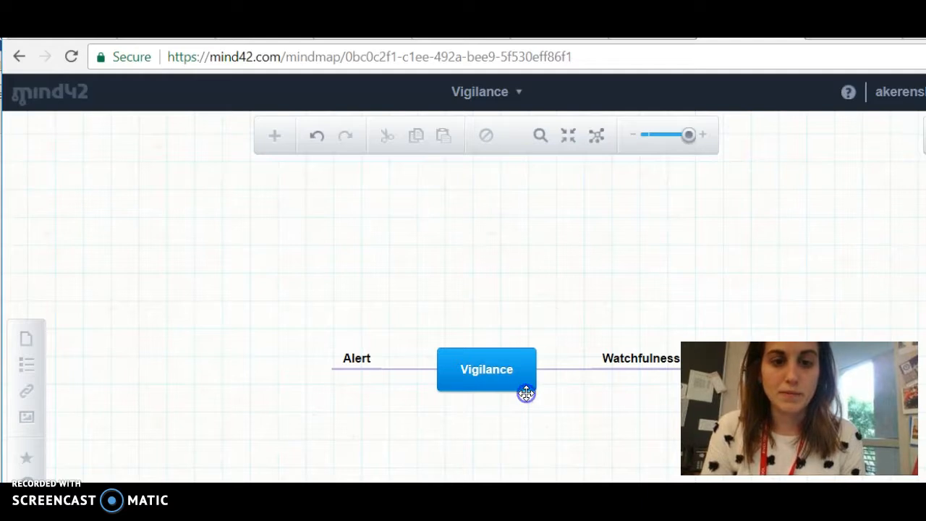
# Add a third node labelled "attentive" to the central Vigilance node.
pyautogui.click(518, 377)
pyautogui.rightClick(532, 402)
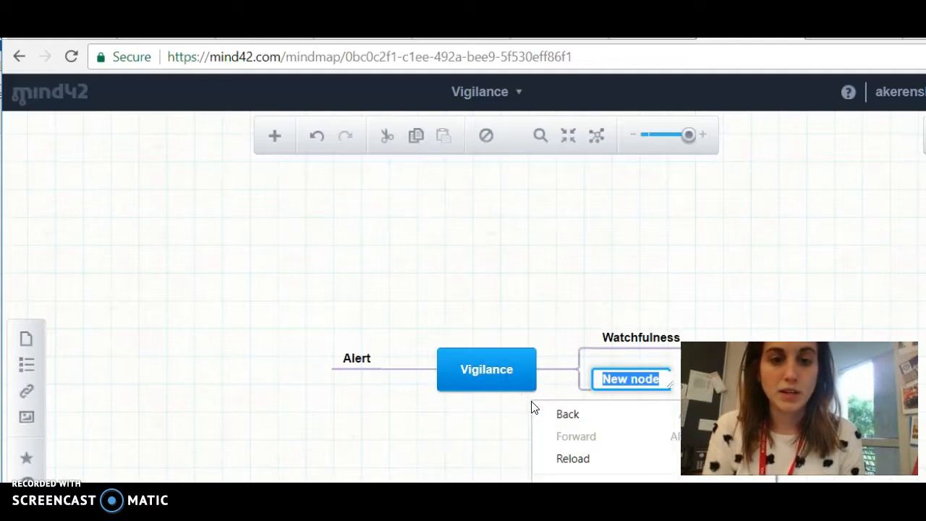
pyautogui.press('a')
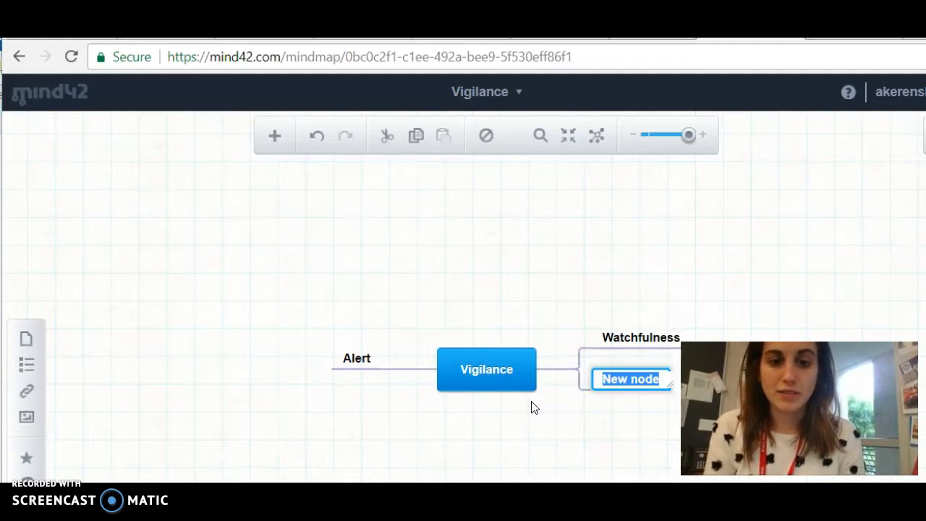
pyautogui.click(641, 410)
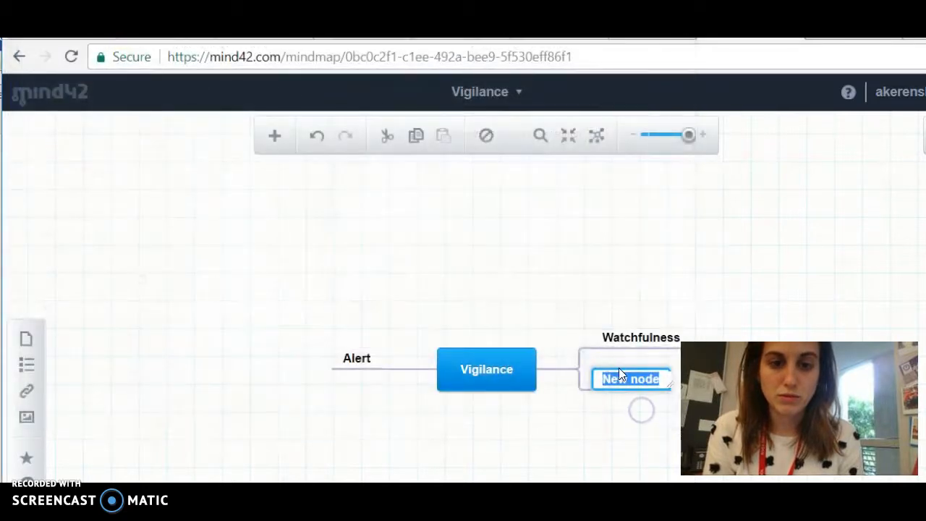
pyautogui.write('attentive')
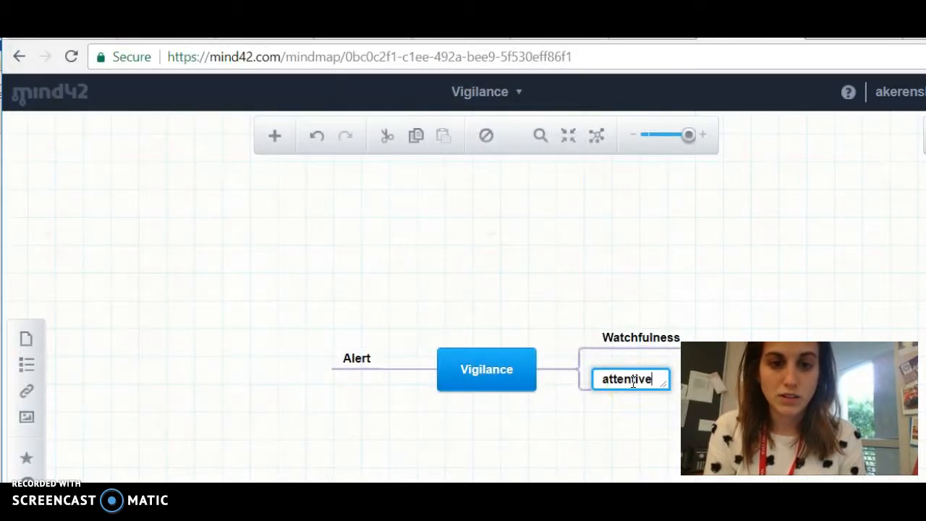
pyautogui.click(615, 418)
# Add a child node labelled "to an extreme" under Watchfulness.
pyautogui.click(627, 337)
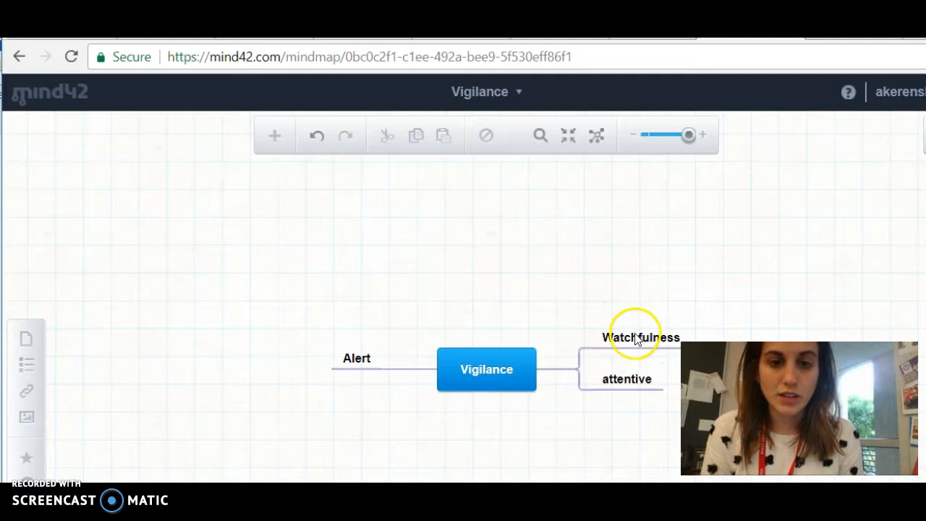
pyautogui.click(661, 355)
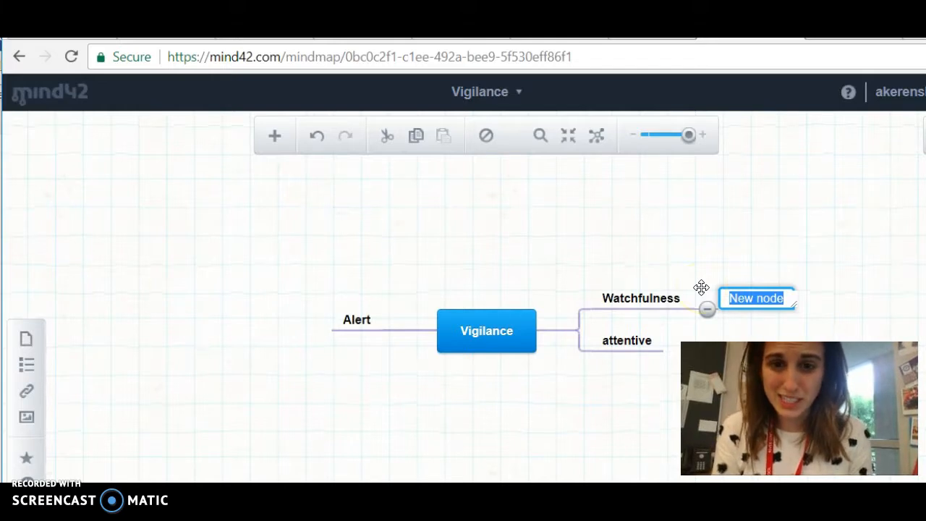
pyautogui.write('to an extreme')
pyautogui.click(585, 420)
pyautogui.click(294, 403)
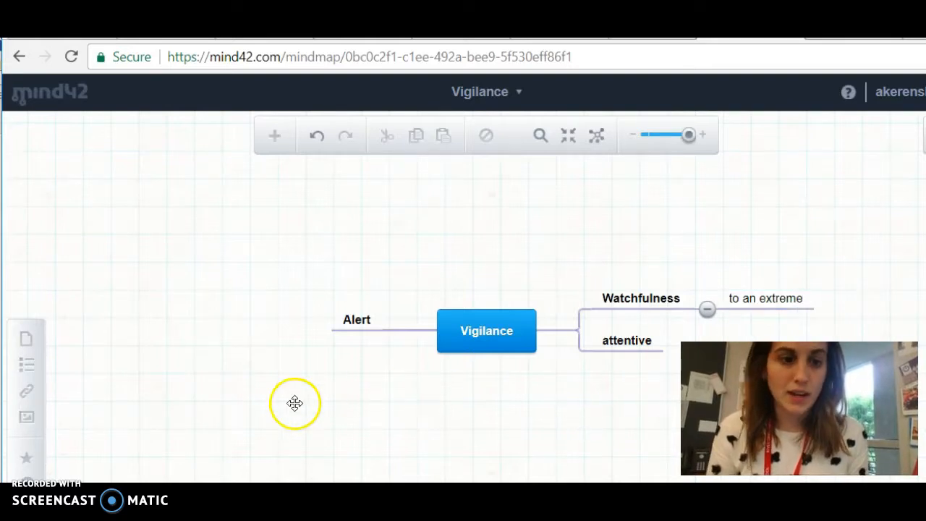
# Add a child node with its default text under "attentive" and view its web link, to-do and image options.
pyautogui.click(600, 342)
pyautogui.click(633, 361)
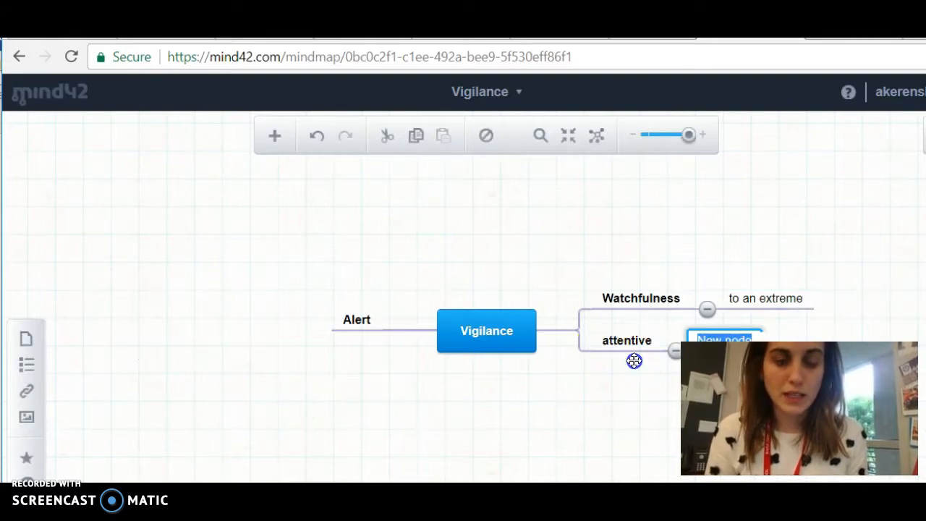
pyautogui.click(24, 393)
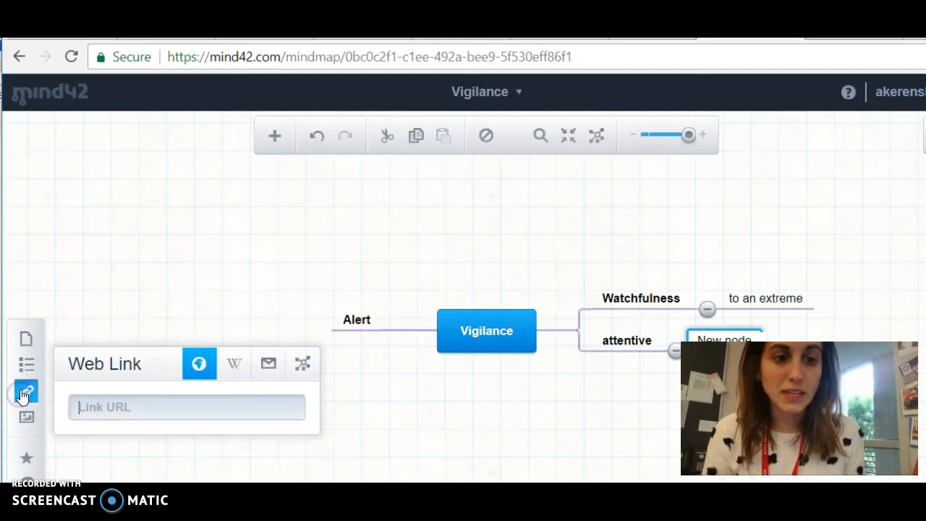
pyautogui.click(26, 364)
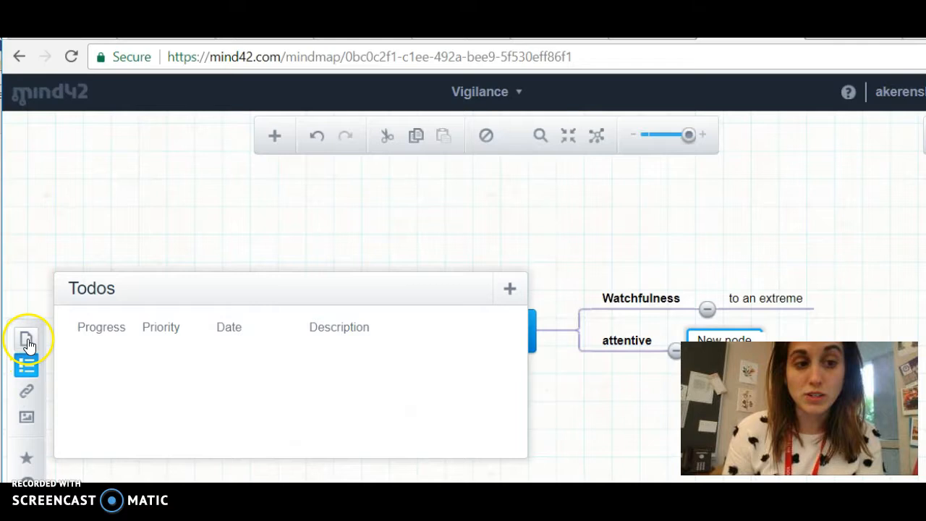
pyautogui.click(27, 418)
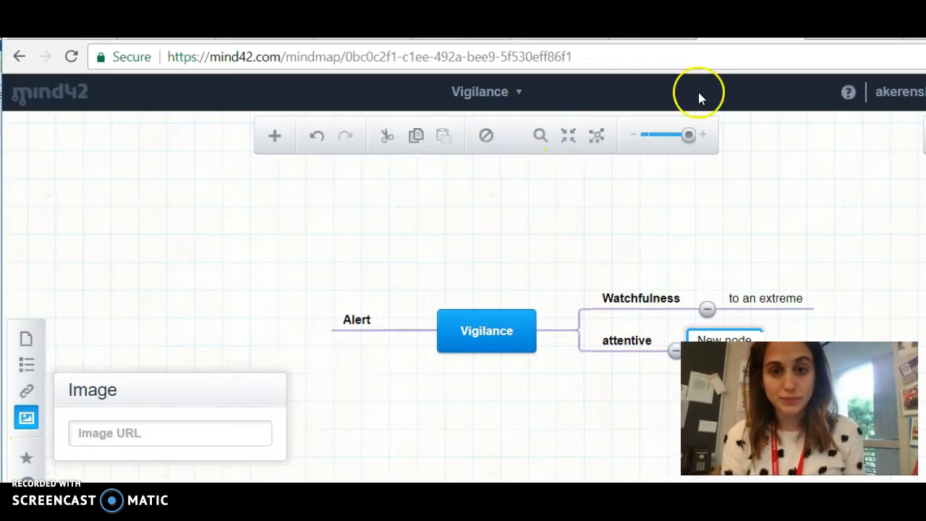
# Return to the overview of saved mind maps and open the collaboration settings for inviting people to a map.
pyautogui.click(897, 95)
pyautogui.click(897, 120)
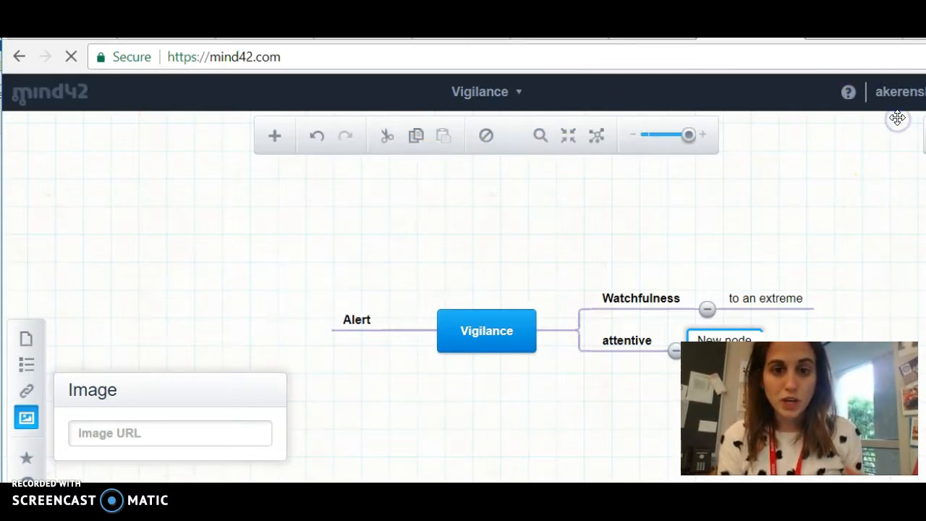
pyautogui.scroll(-2, 666, 277)
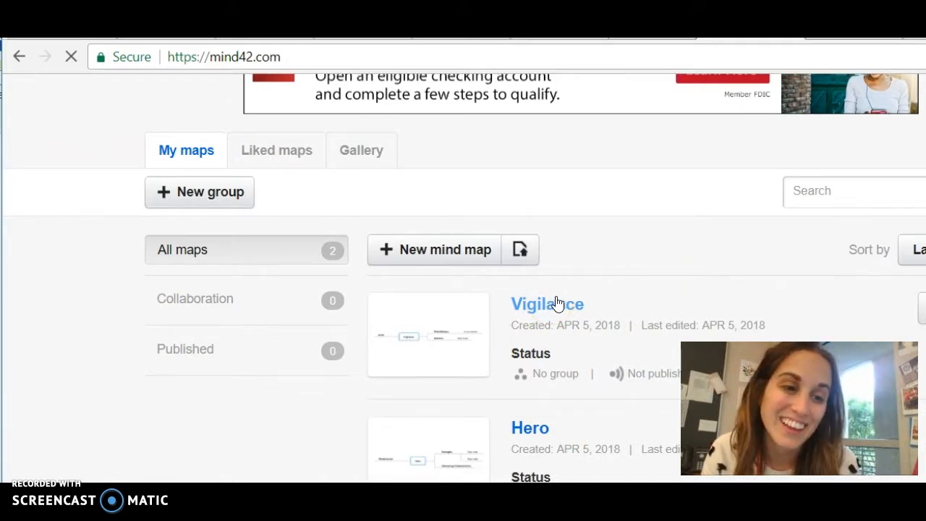
pyautogui.click(601, 322)
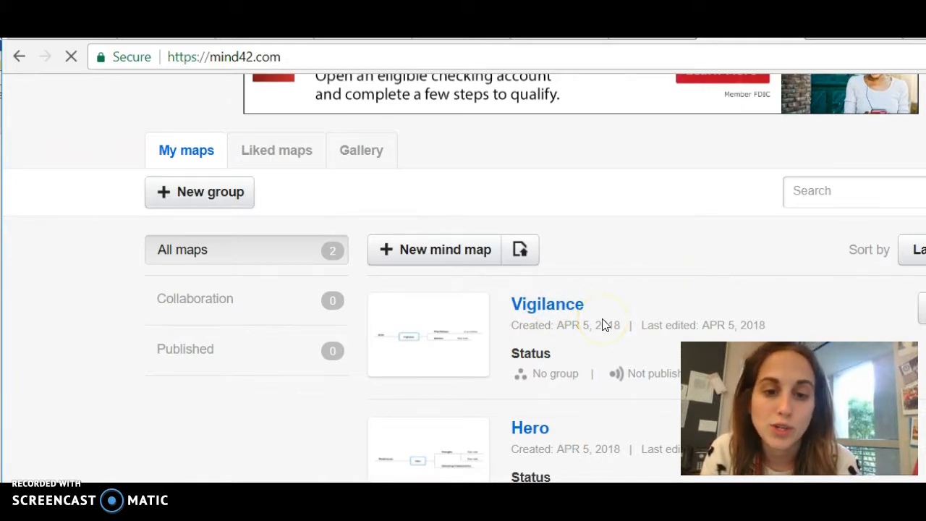
pyautogui.scroll(-2, 604, 325)
pyautogui.click(785, 245)
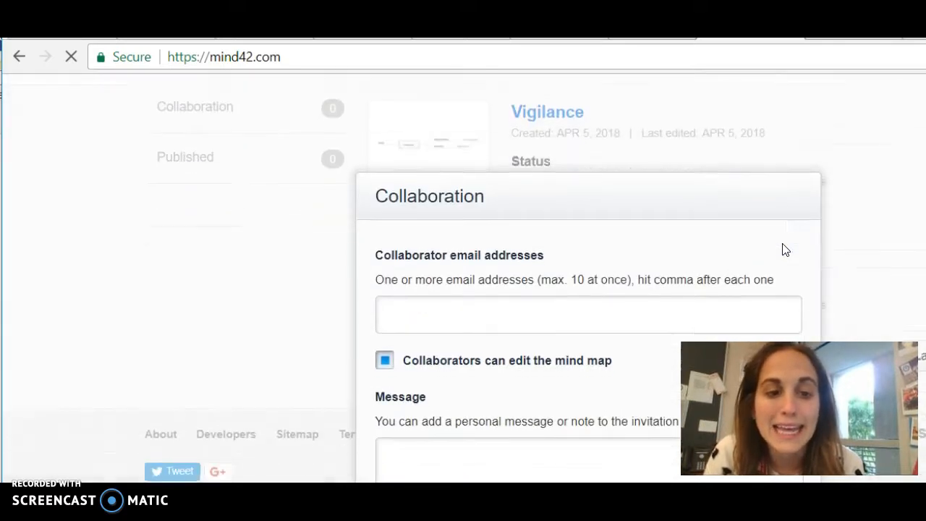
pyautogui.click(558, 353)
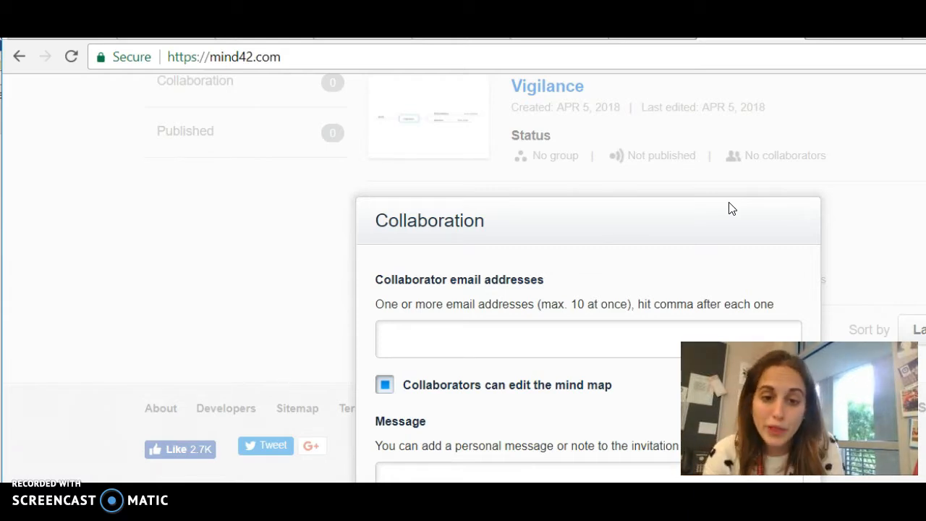
pyautogui.click(692, 207)
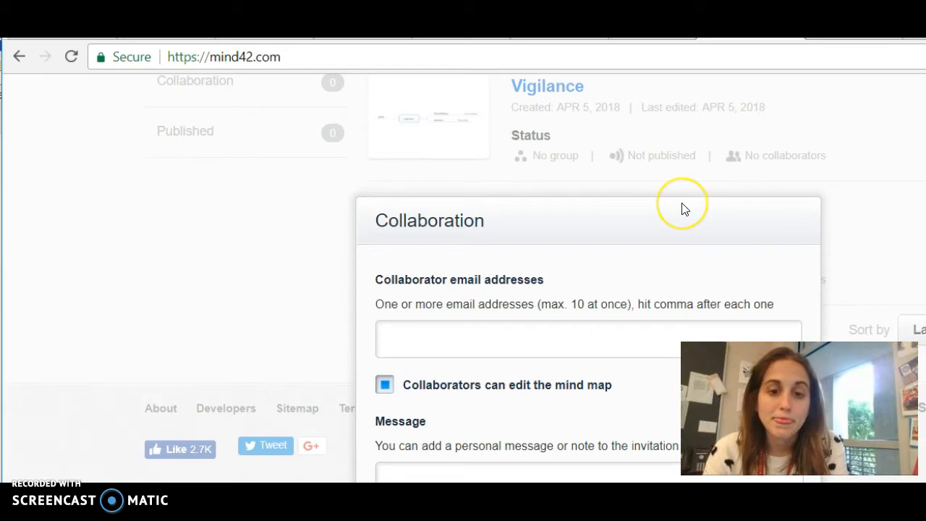